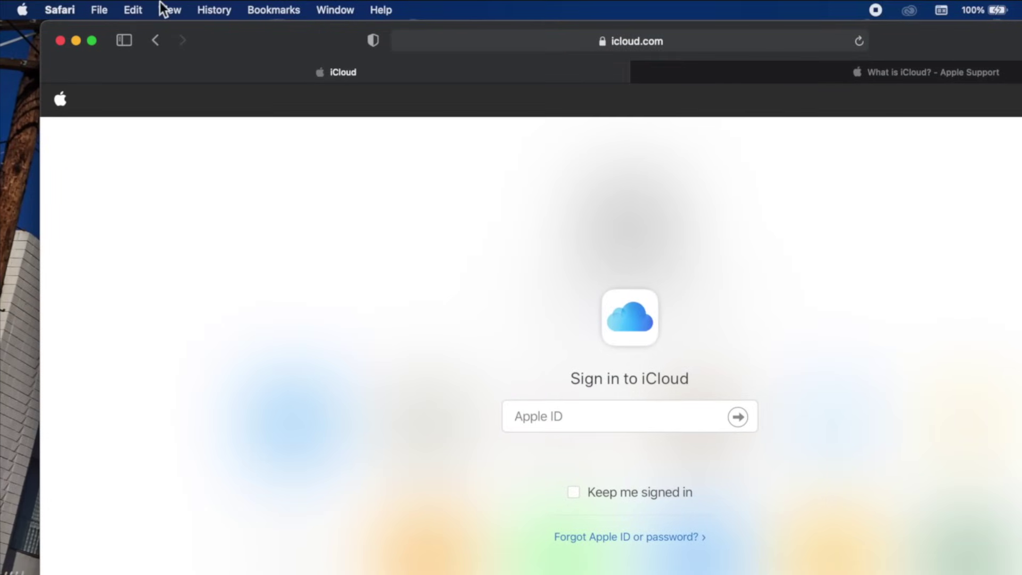
# Open System Preferences from the Apple menu and show the Apple ID Overview page.
pyautogui.click(21, 8)
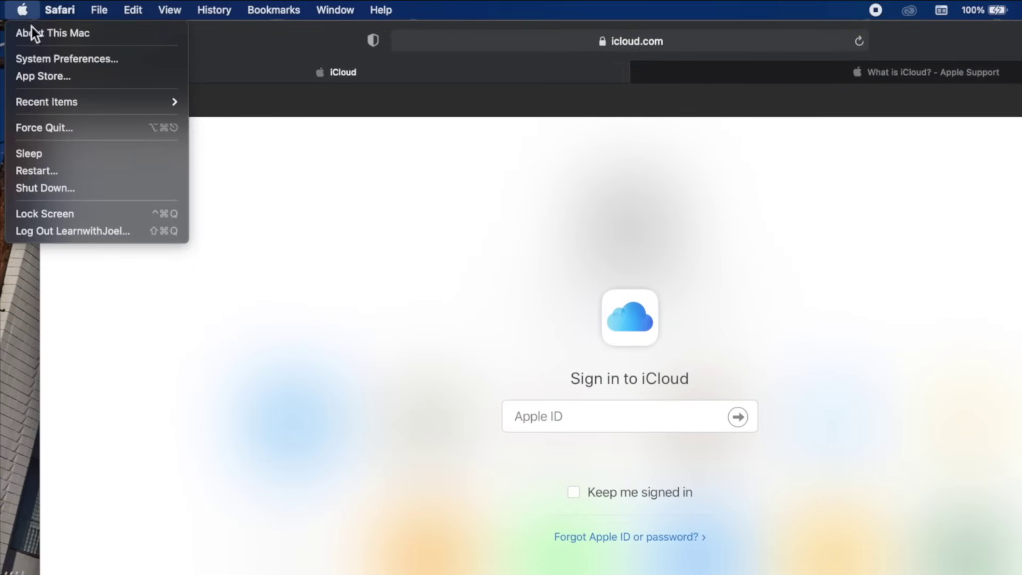
pyautogui.click(53, 60)
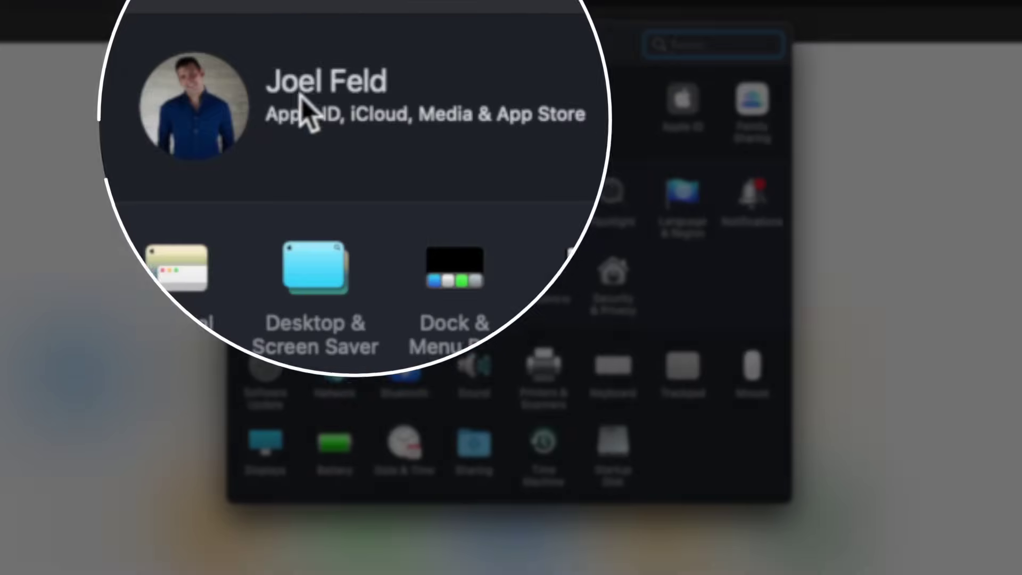
pyautogui.moveTo(233, 140)
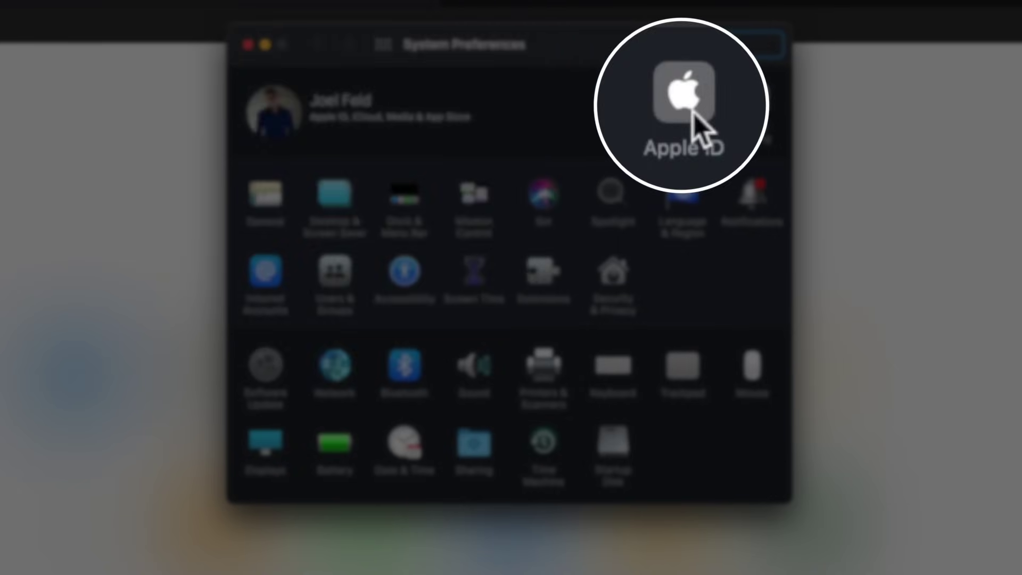
pyautogui.click(693, 109)
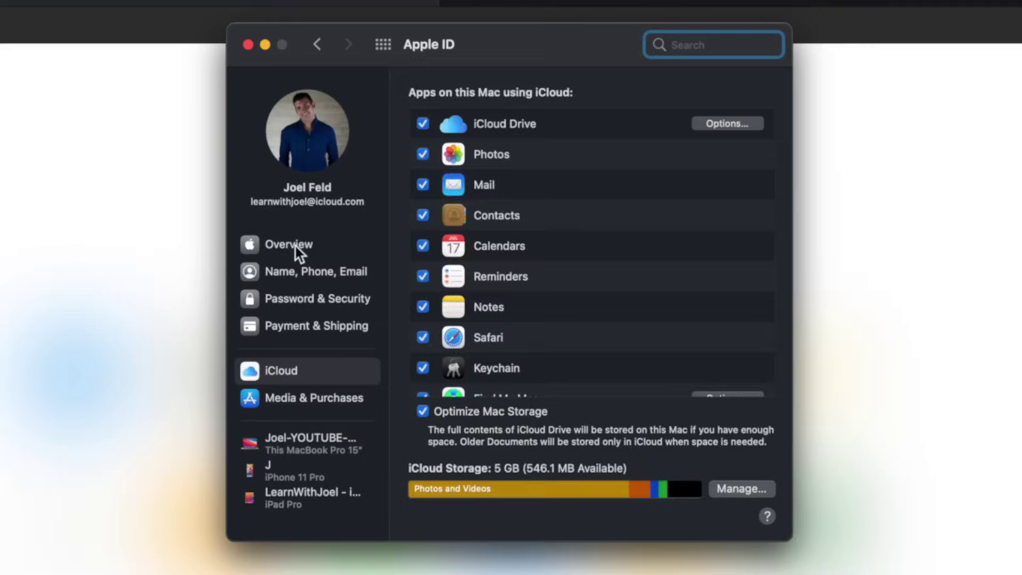
pyautogui.click(295, 244)
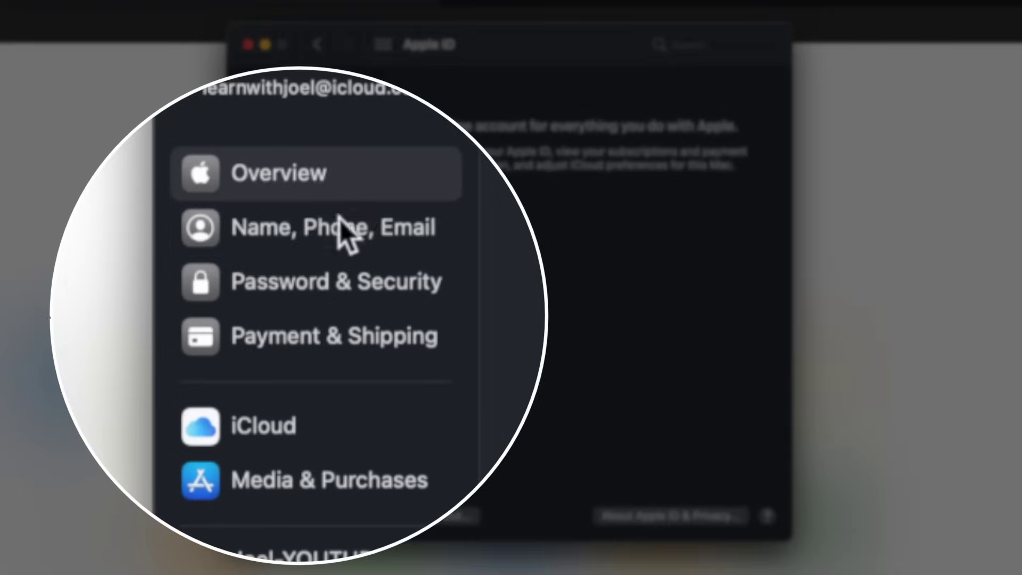
pyautogui.click(352, 271)
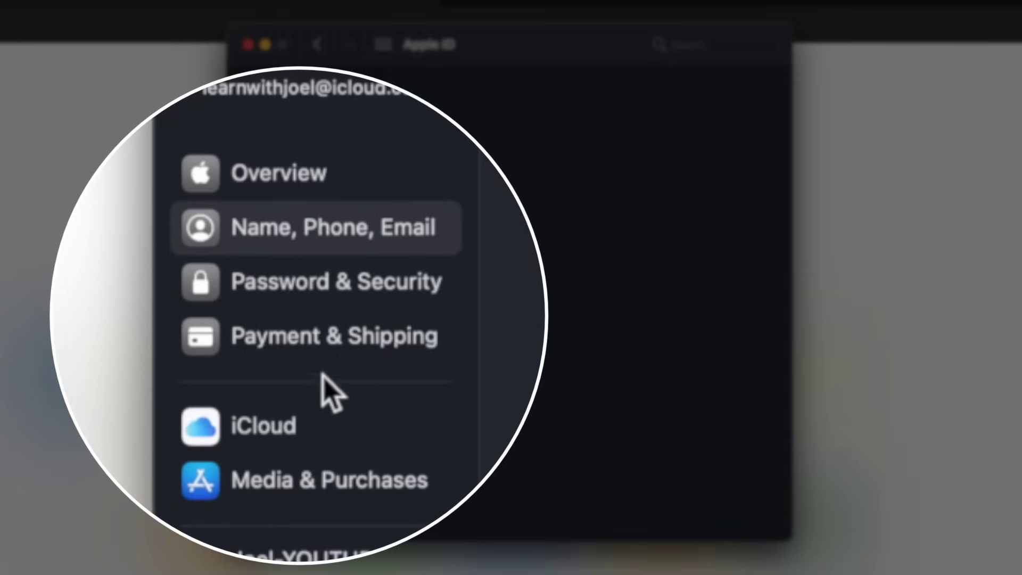
pyautogui.click(254, 430)
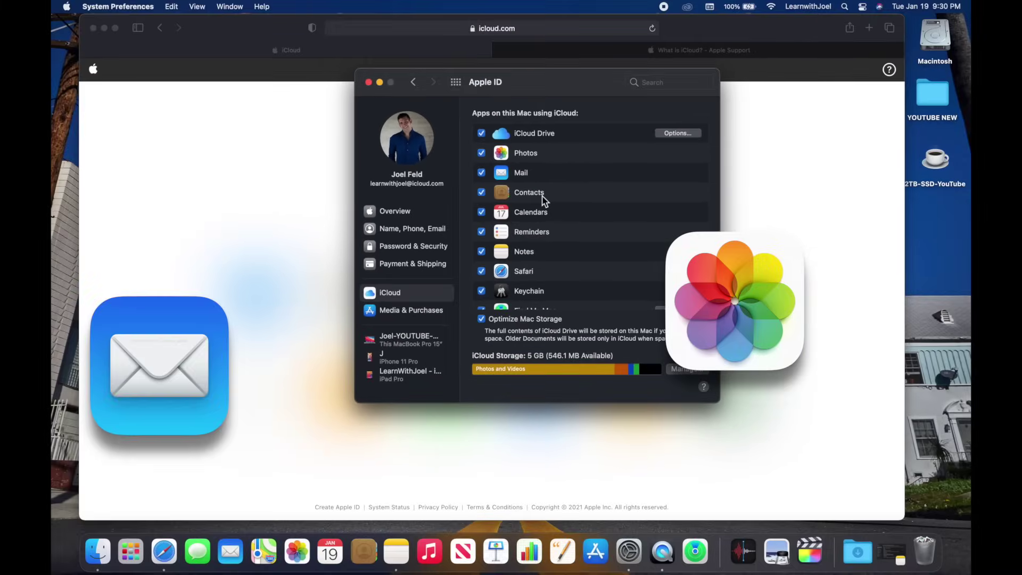
pyautogui.scroll(-1, 519, 220)
pyautogui.scroll(-2, 542, 196)
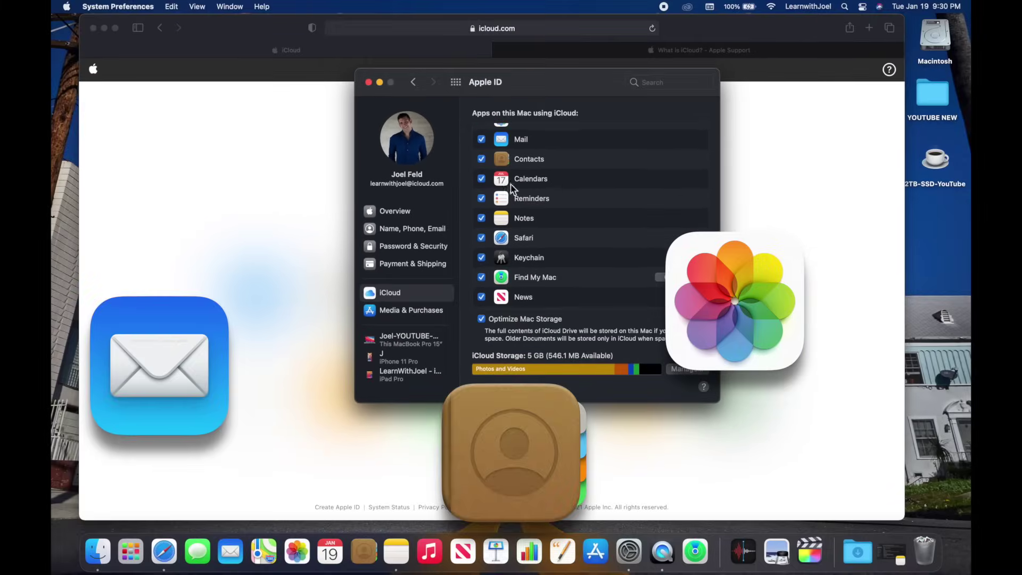
pyautogui.scroll(-4, 532, 245)
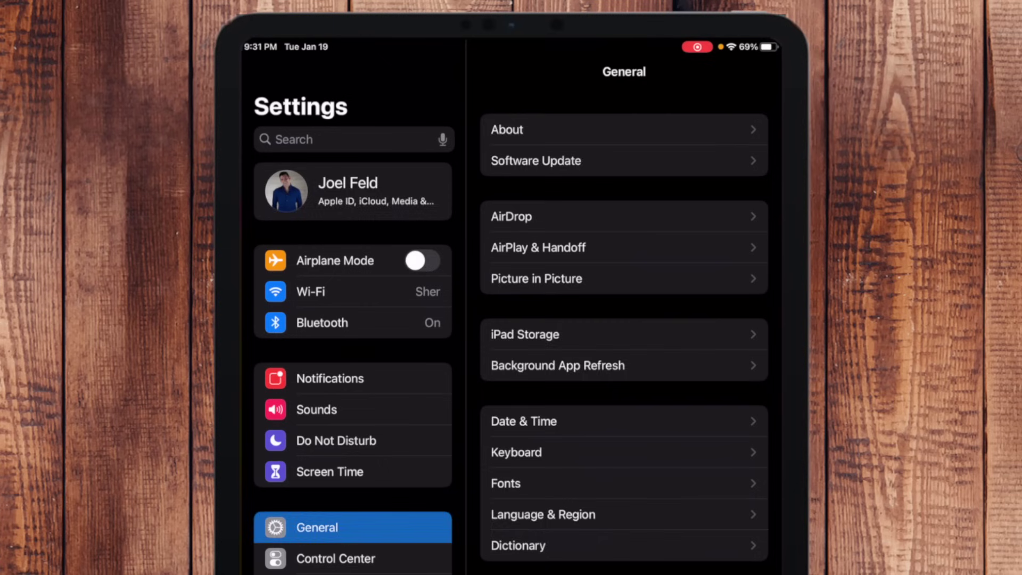
# Open the iPad's Apple ID iCloud settings and scroll through the list of syncing apps.
pyautogui.click(352, 191)
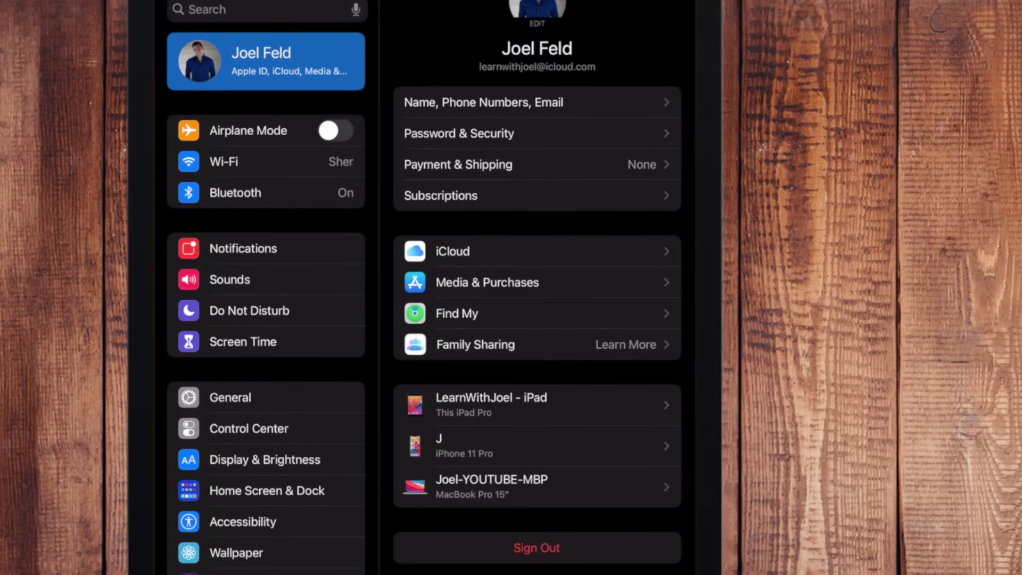
pyautogui.click(453, 252)
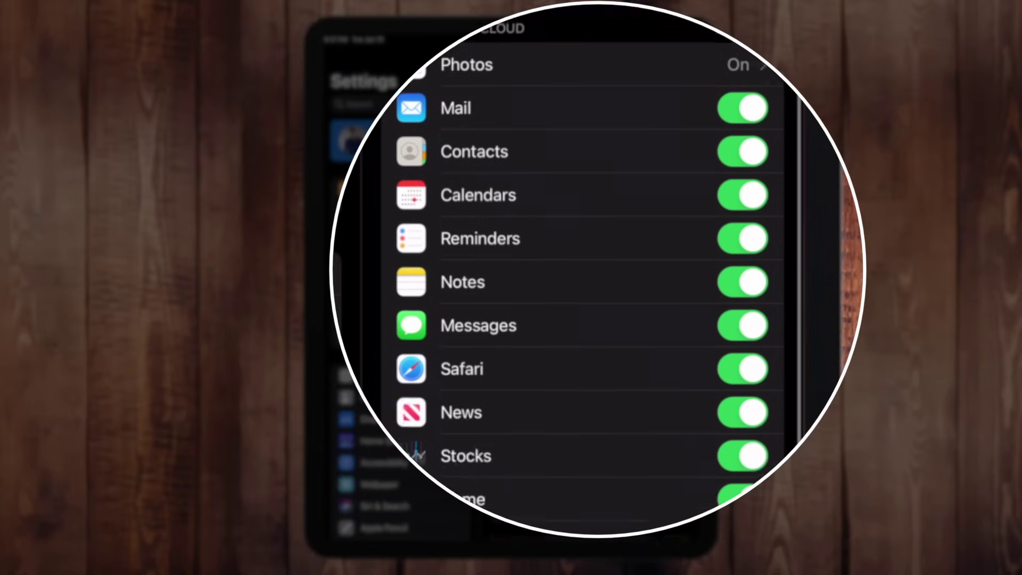
pyautogui.scroll(-5, 586, 266)
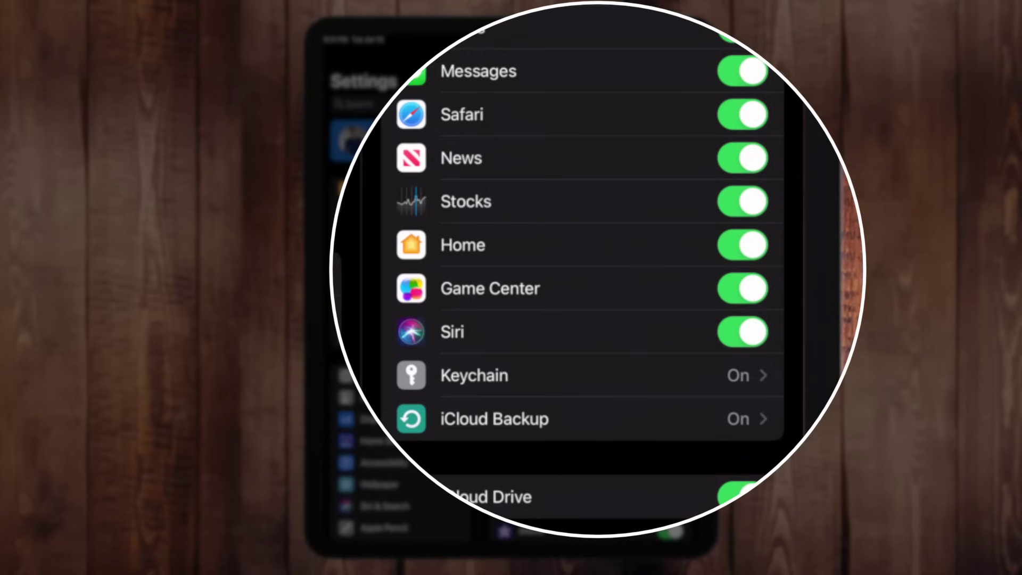
pyautogui.scroll(-5, 585, 266)
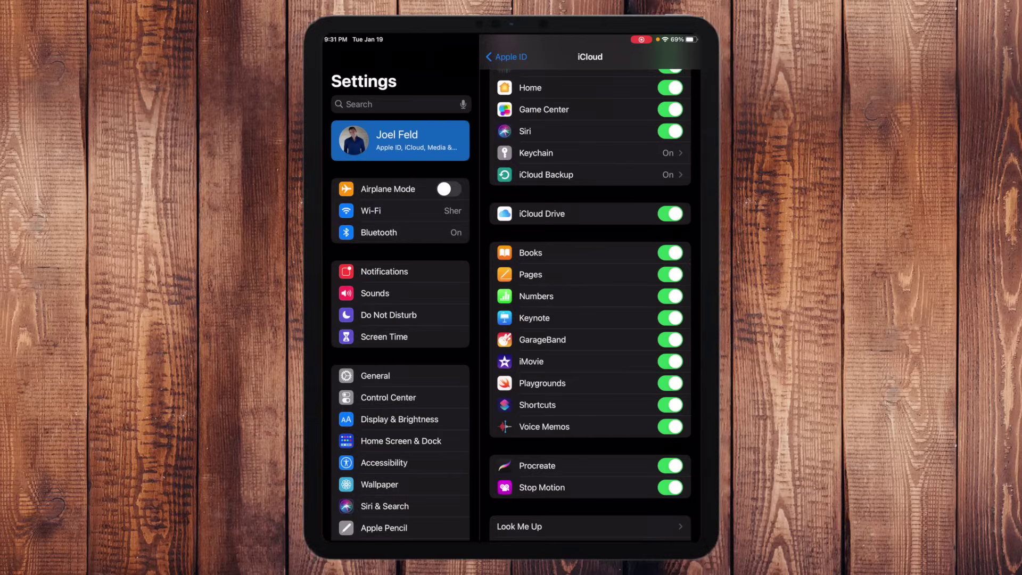
pyautogui.scroll(-2, 590, 304)
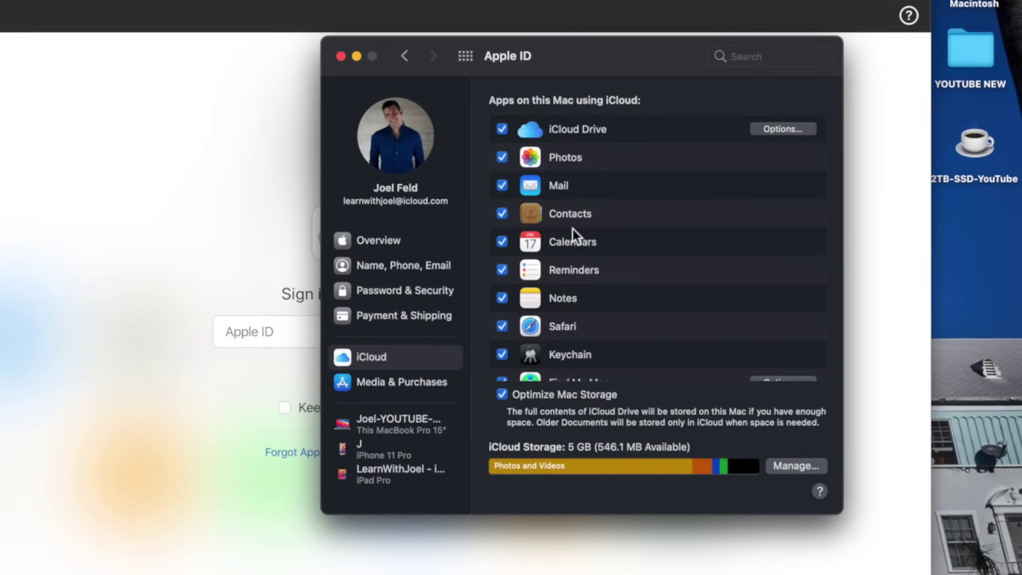
pyautogui.scroll(-2, 573, 229)
pyautogui.scroll(2, 574, 228)
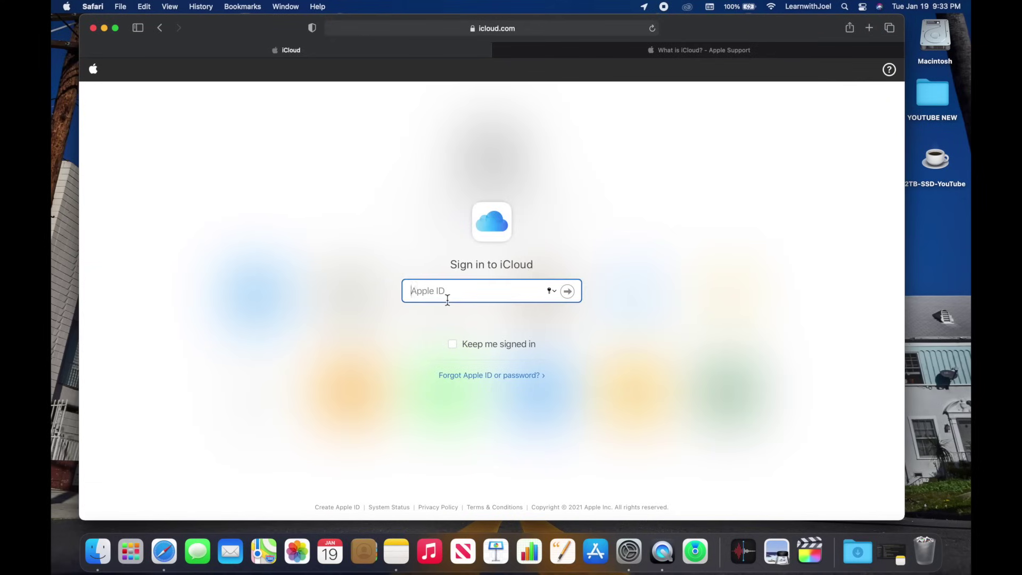
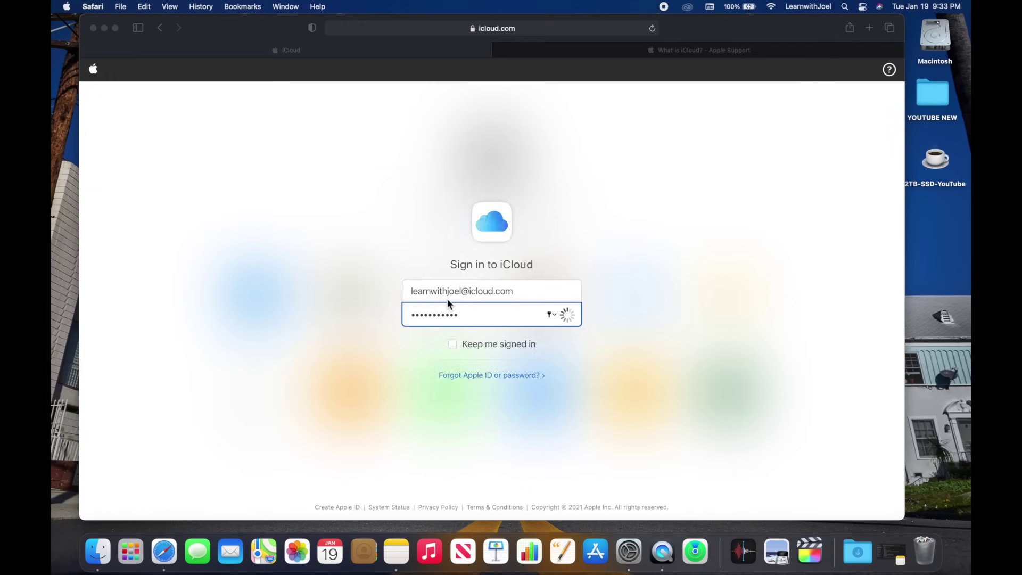
# Enter the Apple ID credentials and allow the new-device sign-in alert.
pyautogui.moveTo(525, 201); pyautogui.dragTo(793, 121)
pyautogui.click(860, 295)
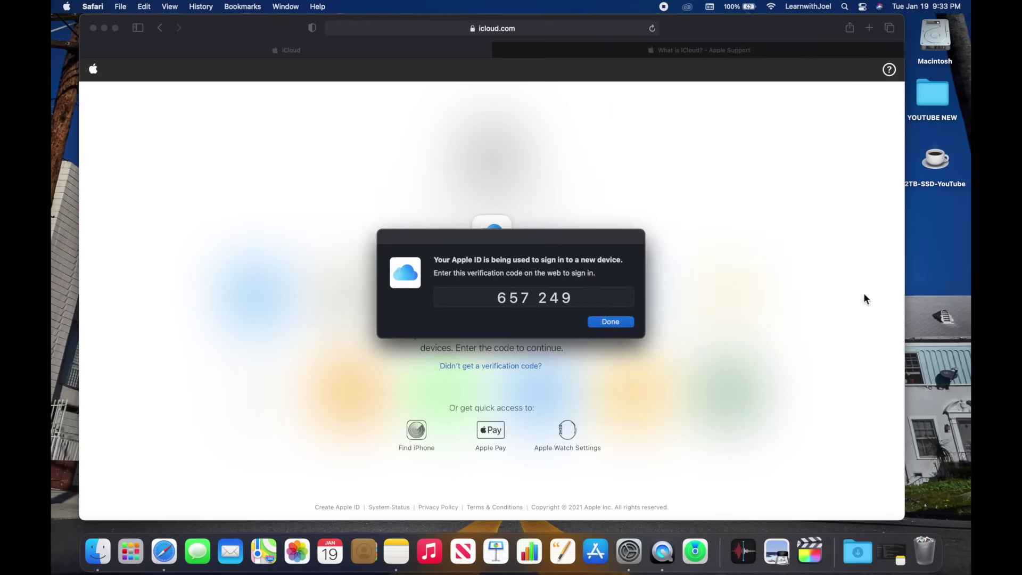
# Enter the six-digit verification code, trust this browser, and dismiss the code dialog.
pyautogui.moveTo(604, 236); pyautogui.dragTo(817, 130)
pyautogui.click(414, 308)
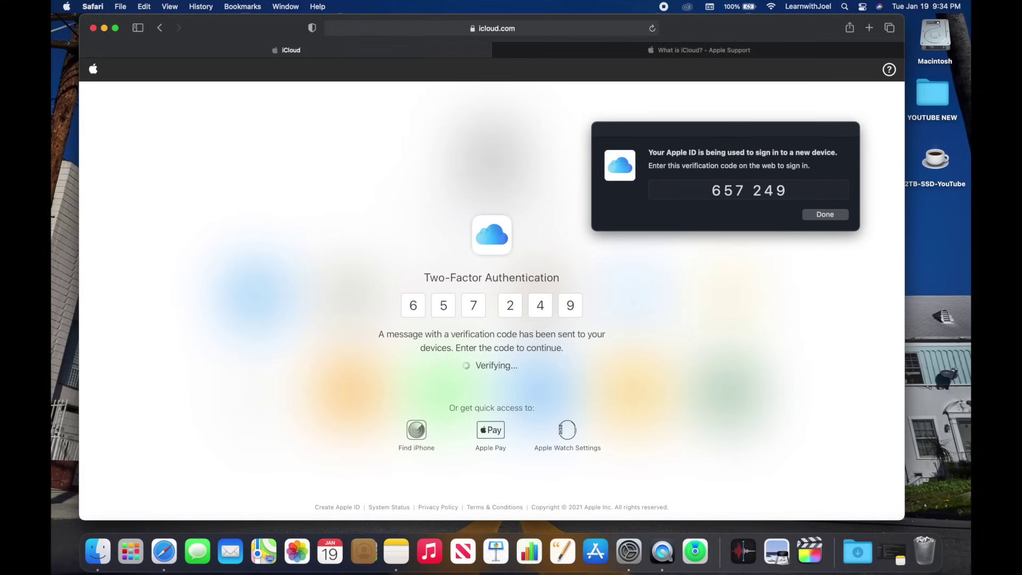
pyautogui.click(586, 333)
pyautogui.click(826, 216)
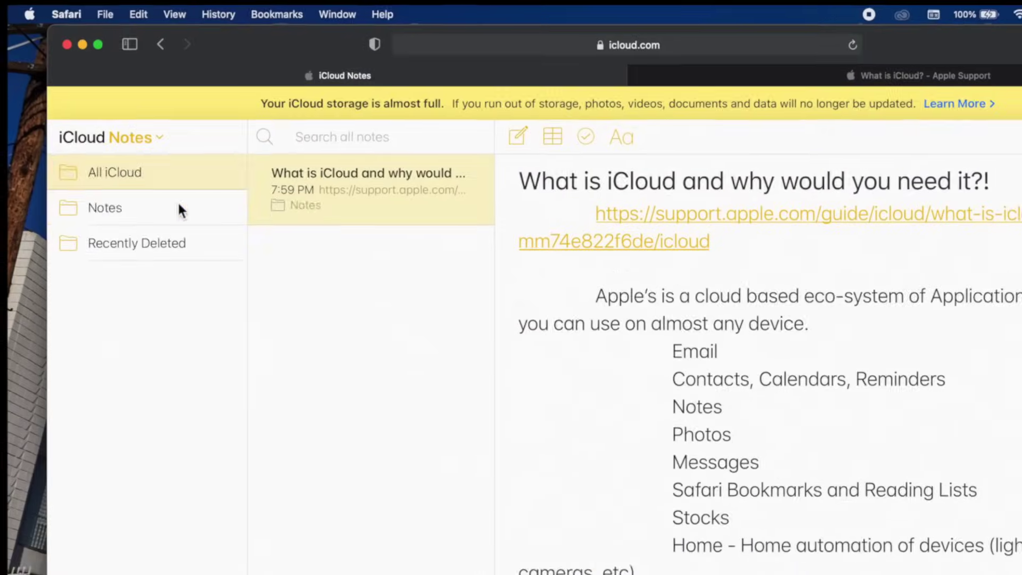
# Show the notes in the iCloud Notes folder.
pyautogui.click(178, 206)
# Create a new iCloud note reading 'This is a brand new note from icloud', then switch to Mac Notes.
pyautogui.click(526, 141)
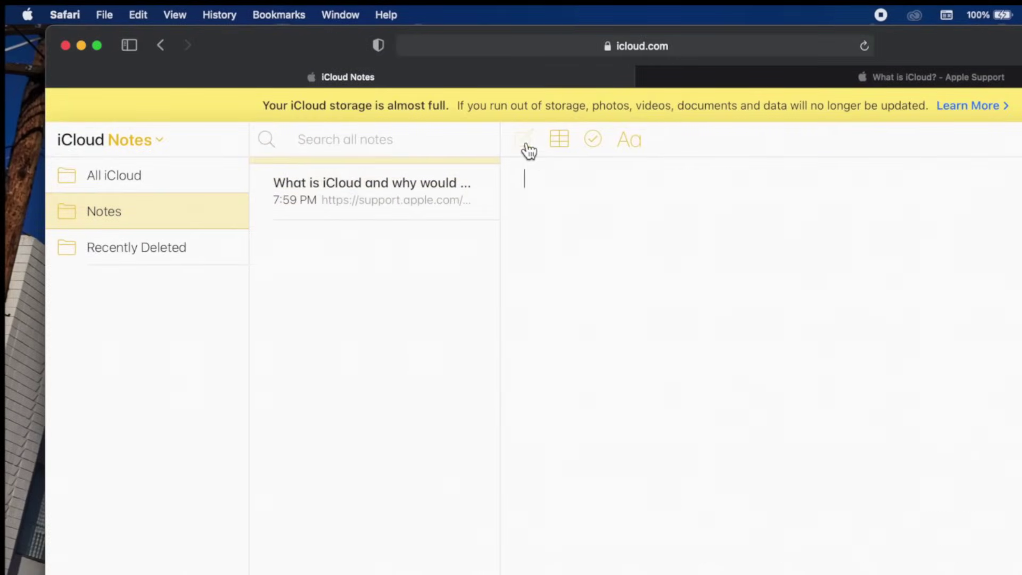
pyautogui.write('This is ')
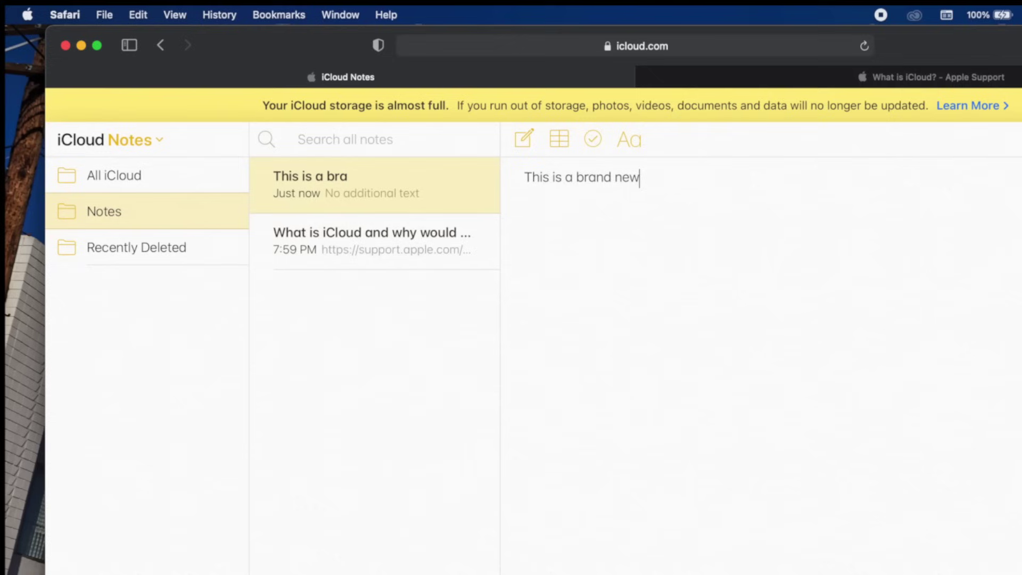
pyautogui.write('a brand new note from iCloud.com')
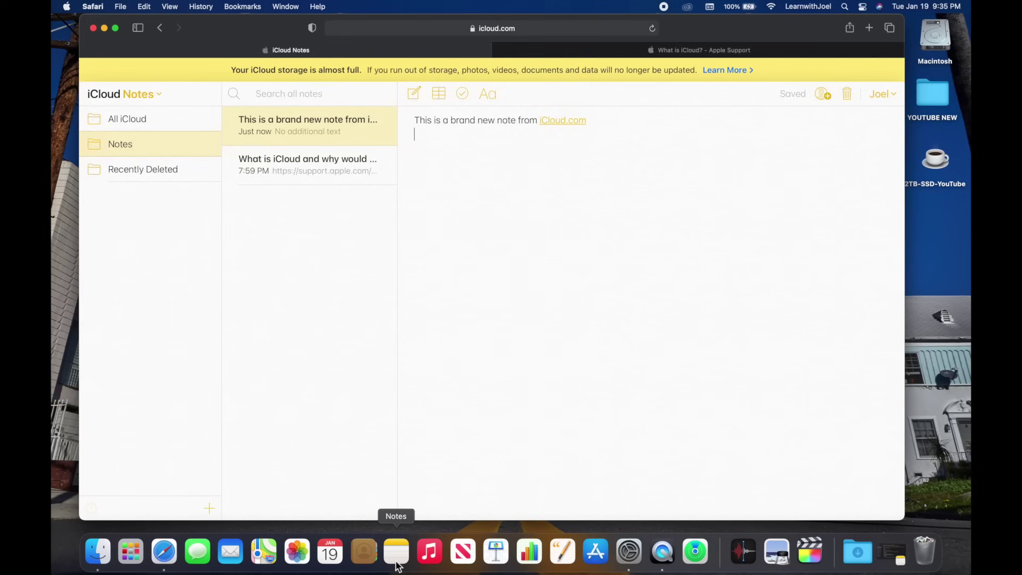
pyautogui.click(397, 556)
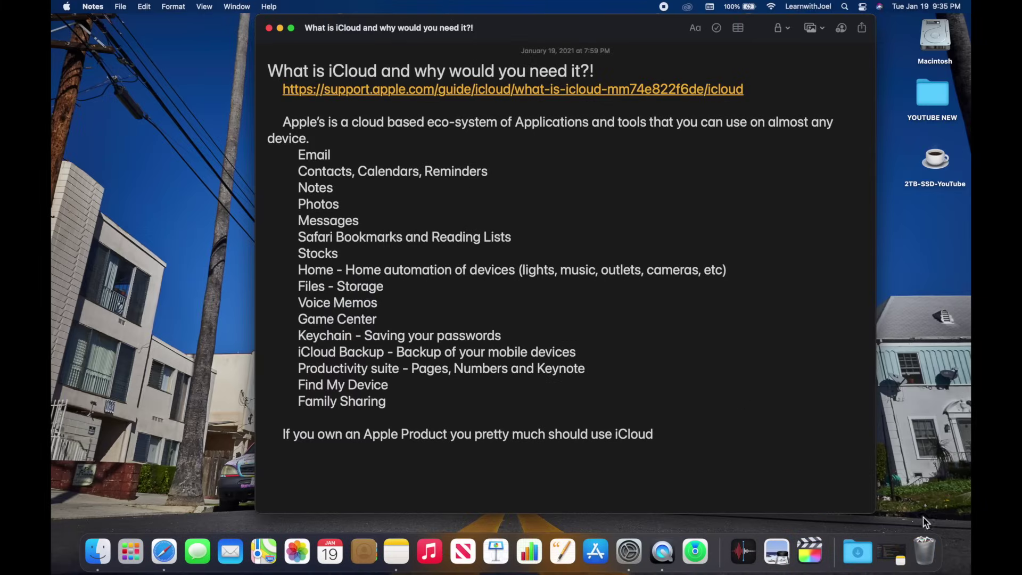
# Restore the Mac Notes window and open the new note synced from iCloud.com.
pyautogui.click(904, 567)
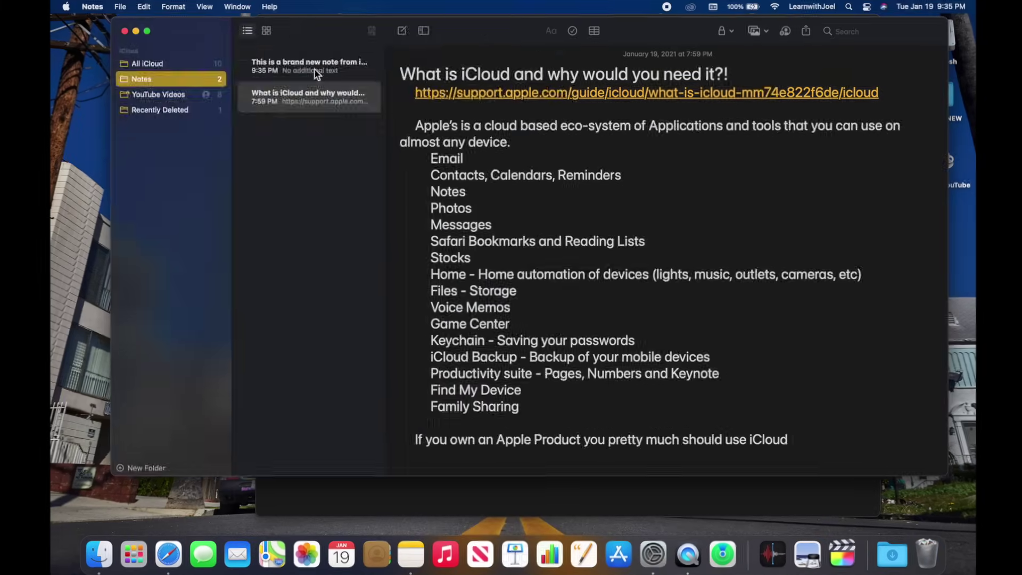
pyautogui.click(319, 71)
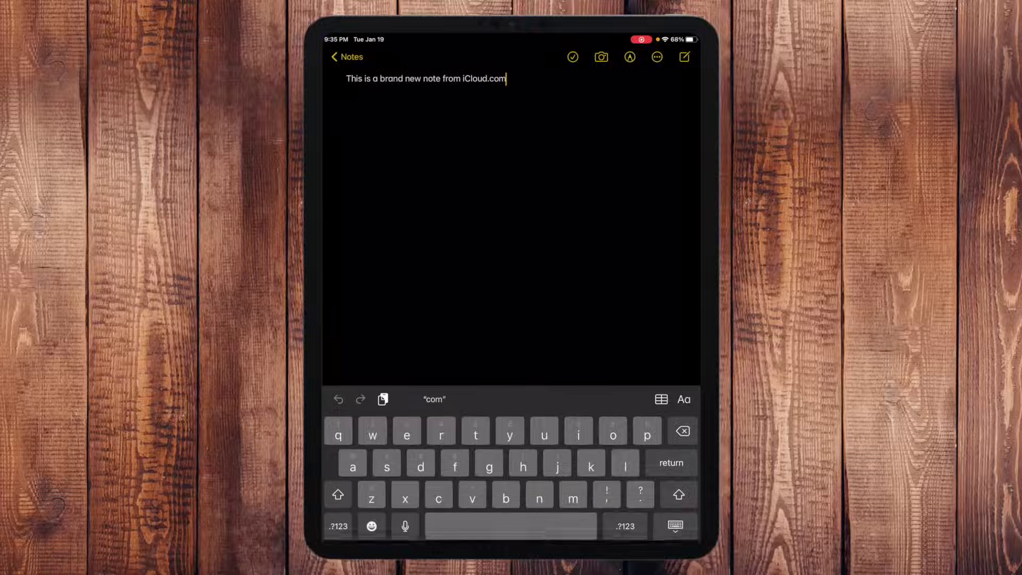
# Add 'This is amazing!' after a blank line below the note's first sentence.
pyautogui.press('Return')
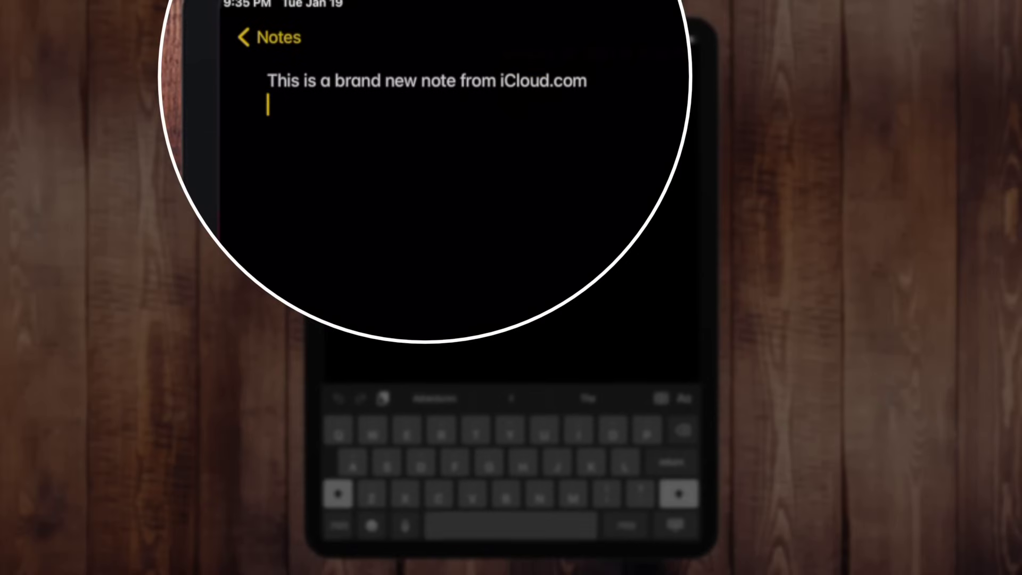
pyautogui.press('Return')
pyautogui.press('Return')
pyautogui.write('This')
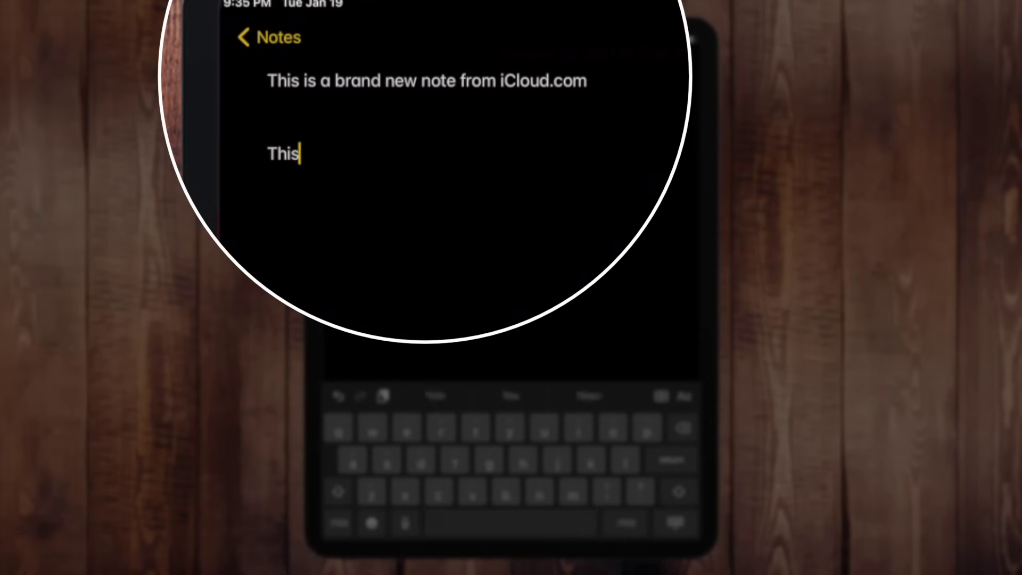
pyautogui.write(' is amazing!')
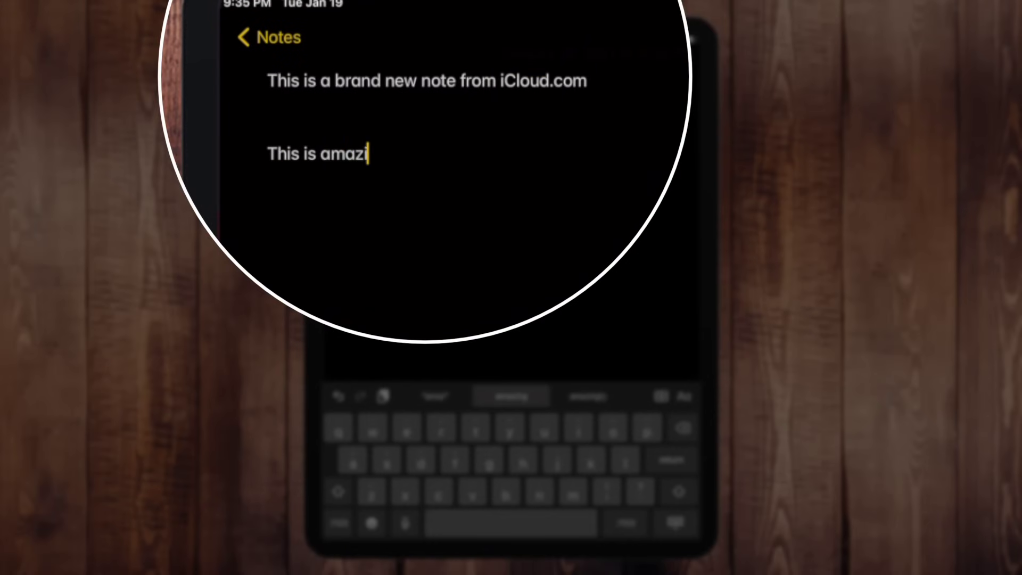
pyautogui.press('Return')
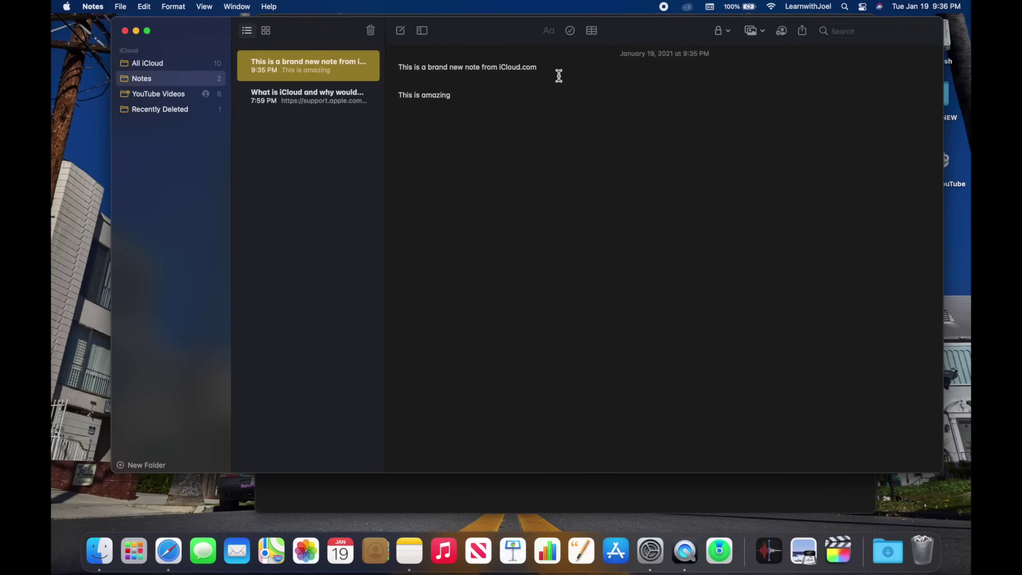
# Check the synced line in Mac Notes, then switch desktops to iCloud.com Mail and start a new message.
pyautogui.click(478, 506)
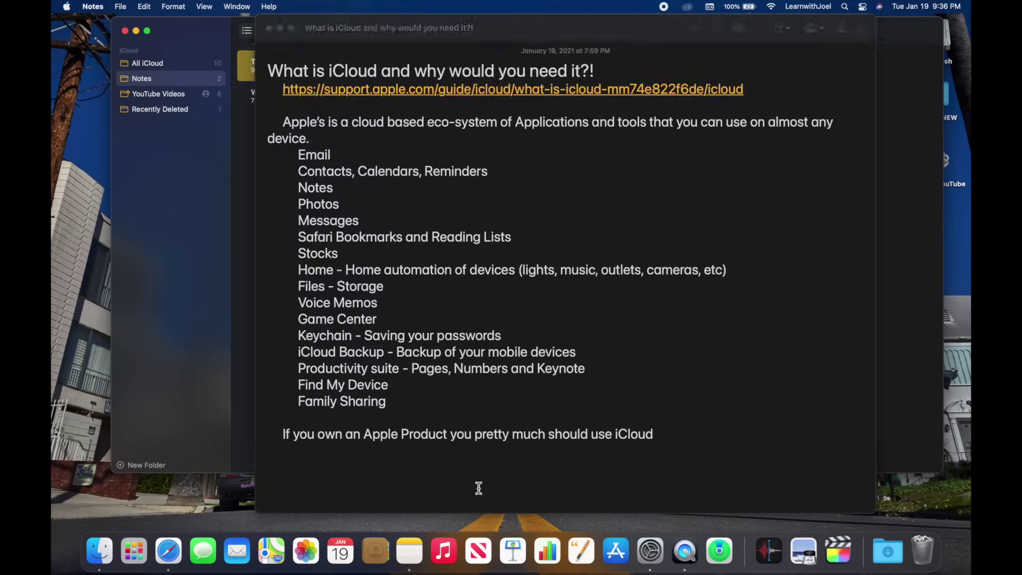
pyautogui.hotkey('ctrl', 'Up')
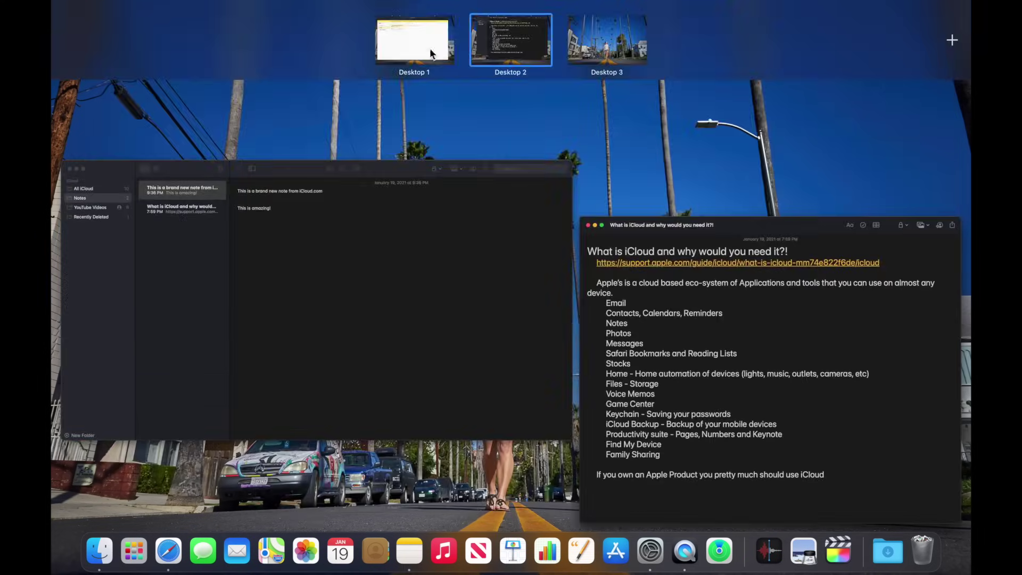
pyautogui.click(416, 37)
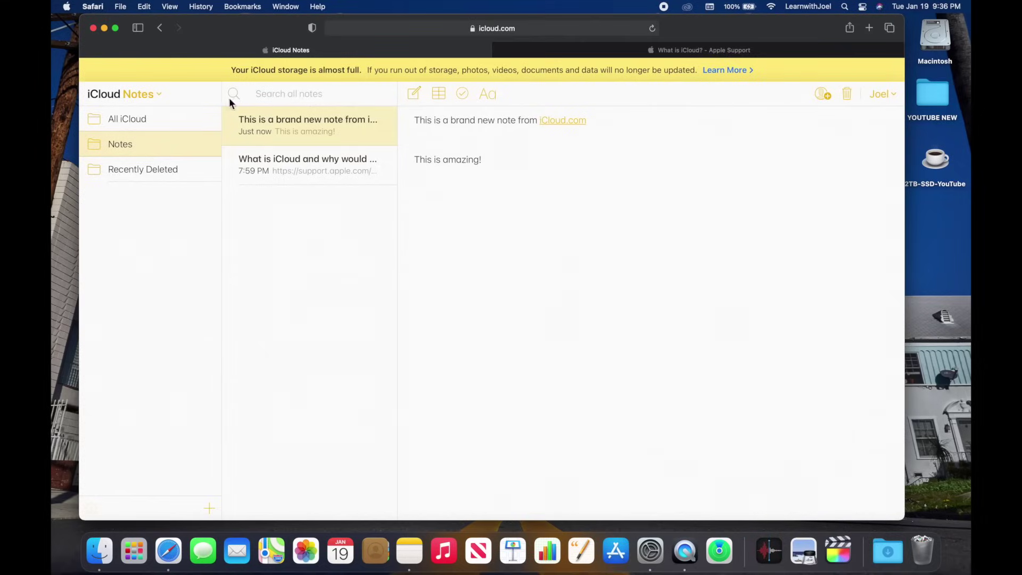
pyautogui.click(157, 99)
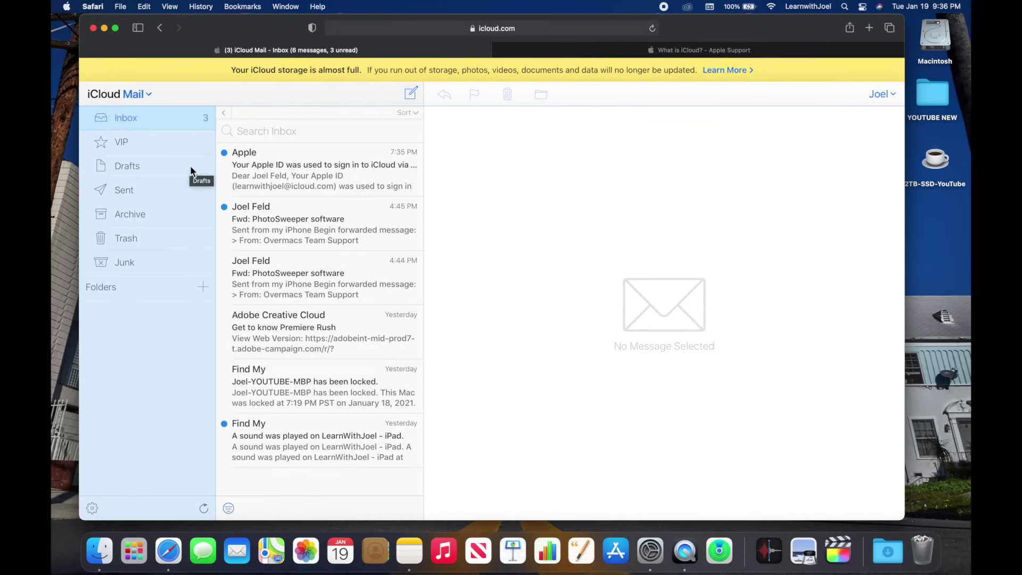
pyautogui.click(409, 96)
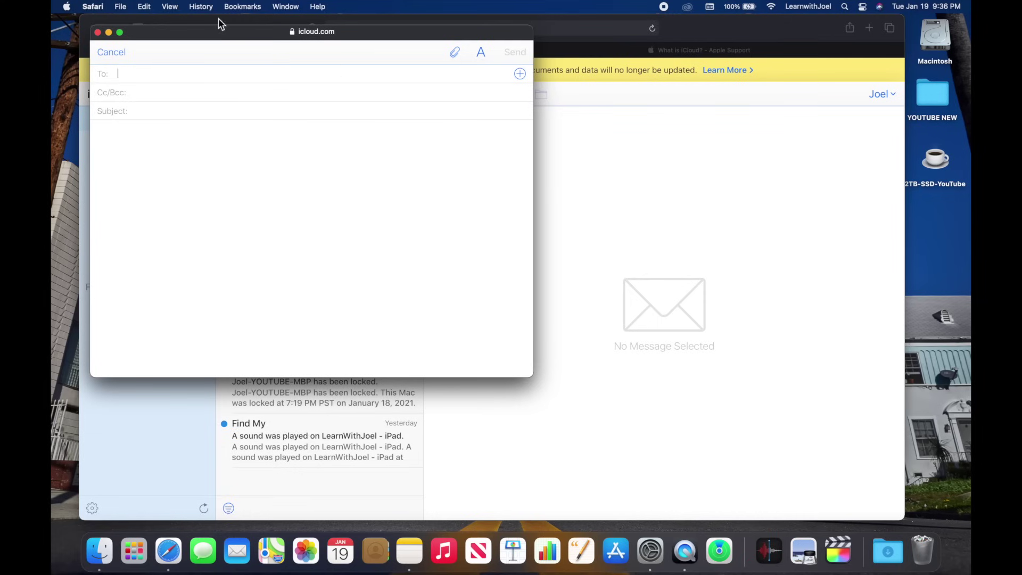
# Discard the blank Mail message and bring up the iCloud web app list.
pyautogui.click(98, 33)
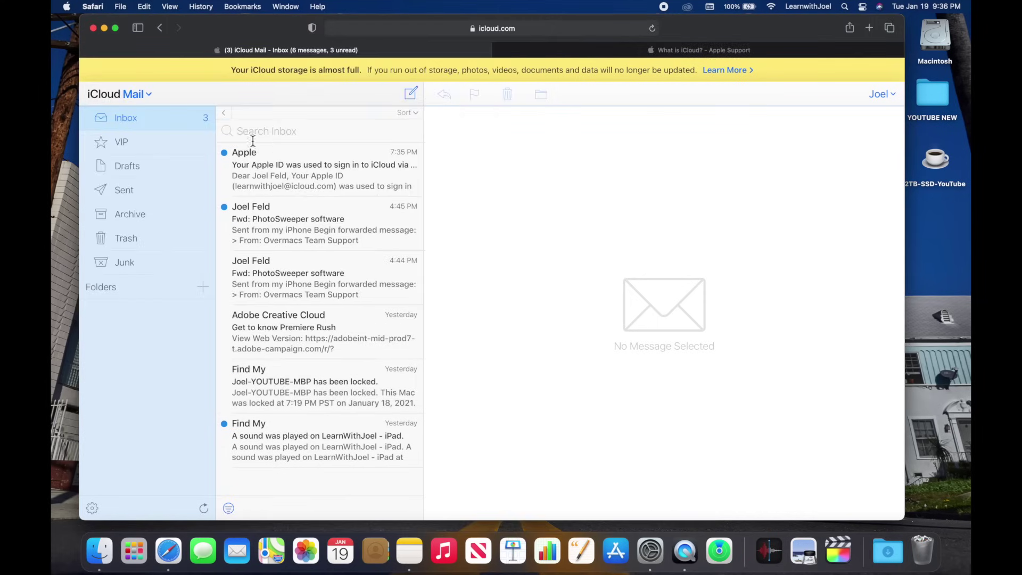
pyautogui.click(137, 96)
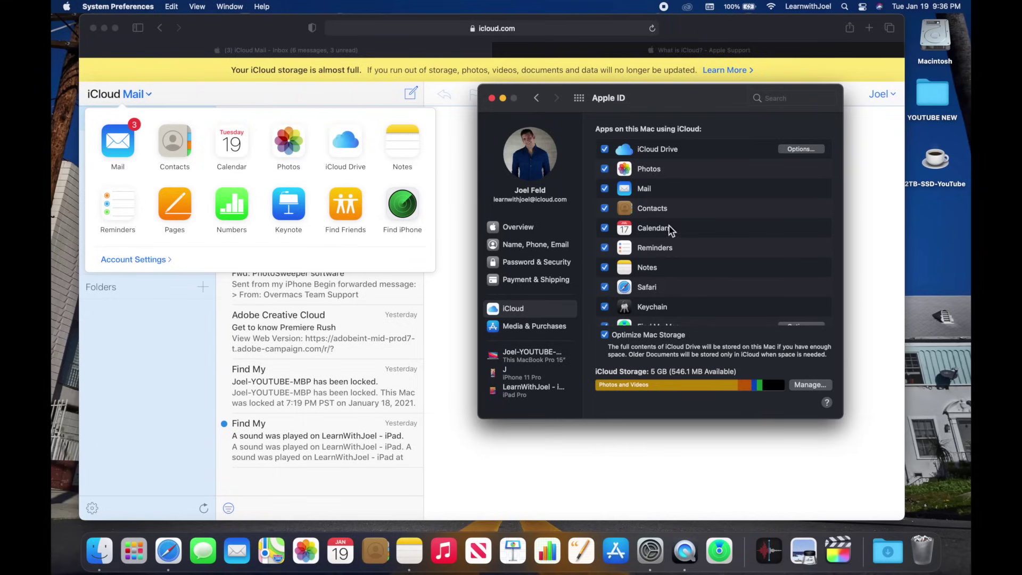
# Scroll through the Mac apps using iCloud, then switch to the 'What is iCloud?' support article.
pyautogui.scroll(-4, 670, 229)
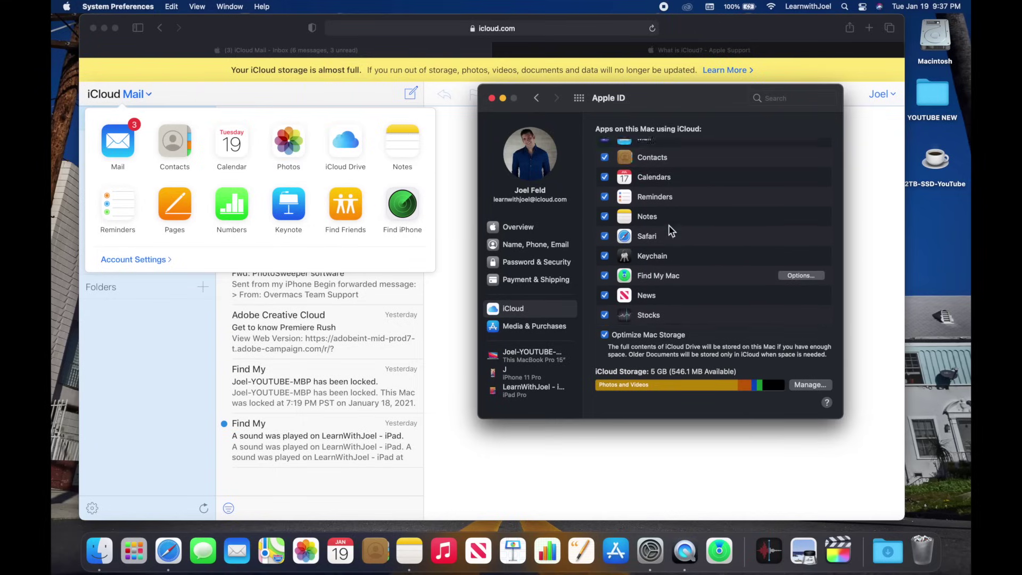
pyautogui.scroll(2, 669, 224)
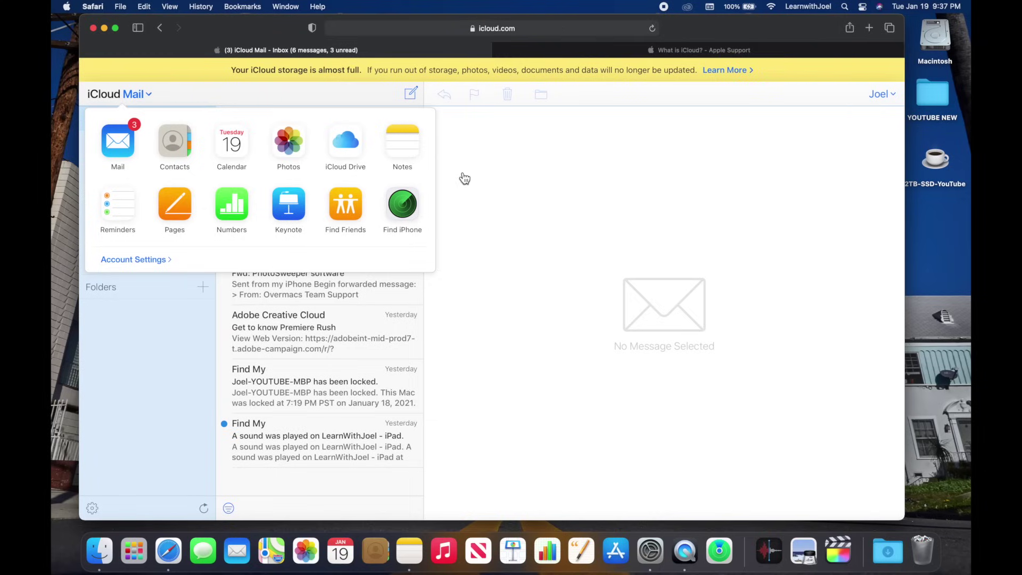
pyautogui.click(615, 53)
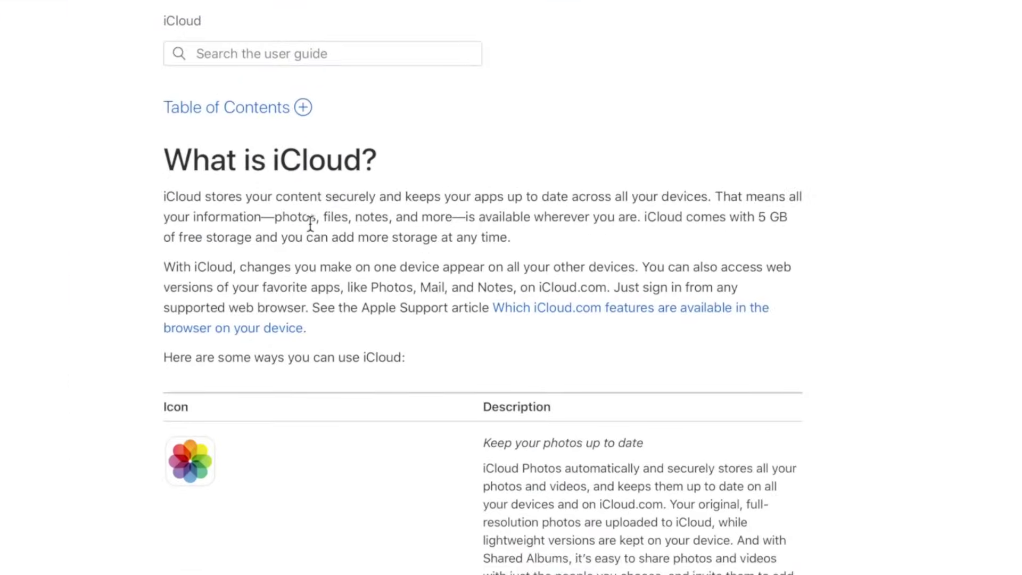
# Scroll down the 'What is iCloud?' Apple Support article through its list of iCloud uses.
pyautogui.scroll(-2, 311, 224)
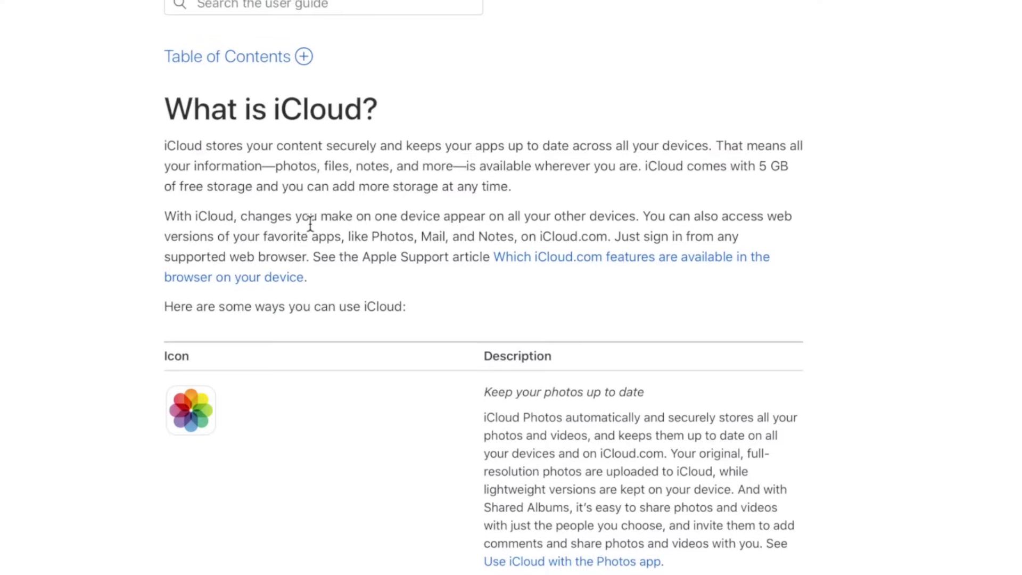
pyautogui.scroll(-5, 311, 223)
pyautogui.scroll(-5, 597, 284)
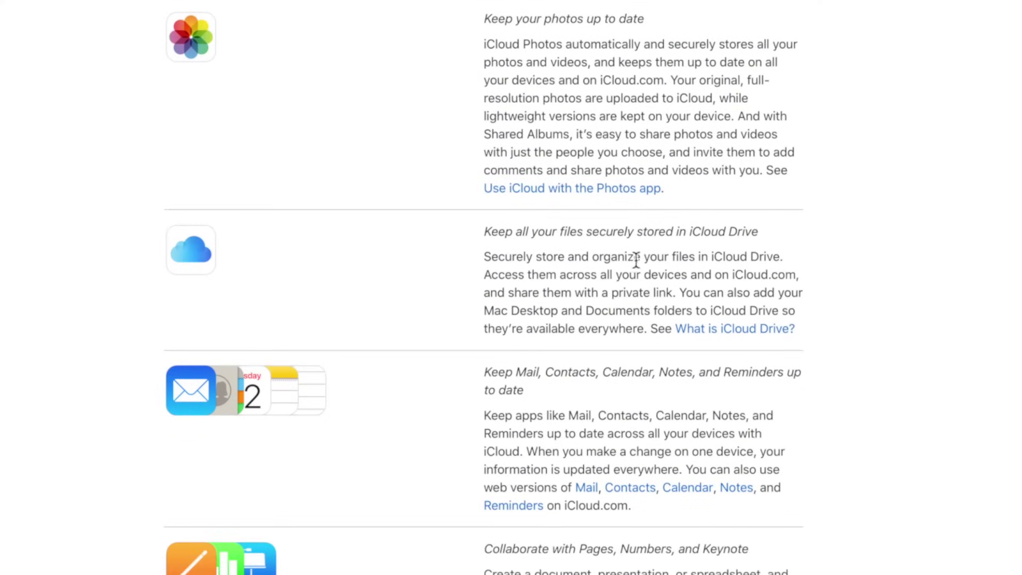
pyautogui.scroll(-3, 631, 276)
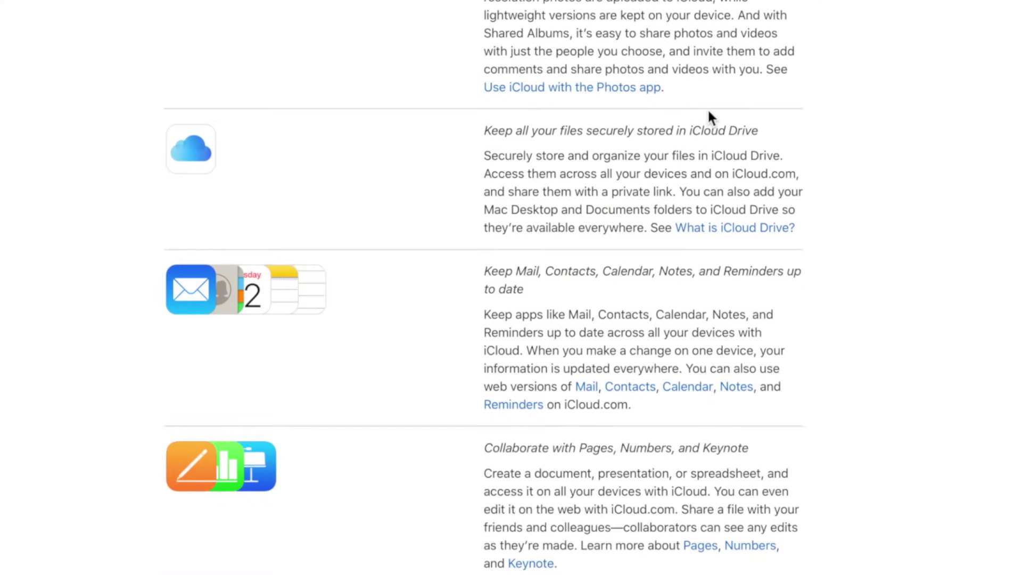
pyautogui.scroll(-3, 707, 107)
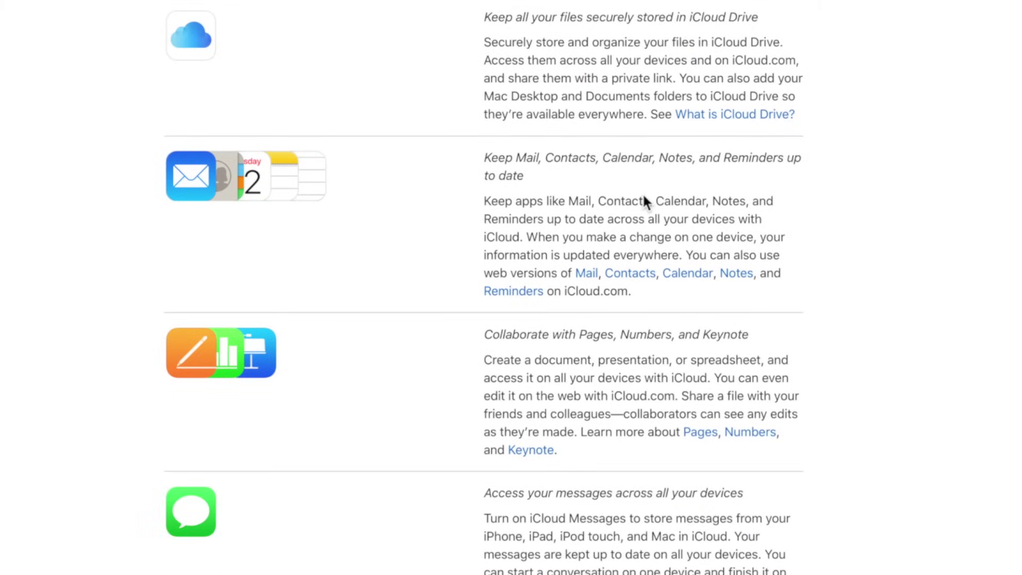
pyautogui.scroll(-2, 644, 165)
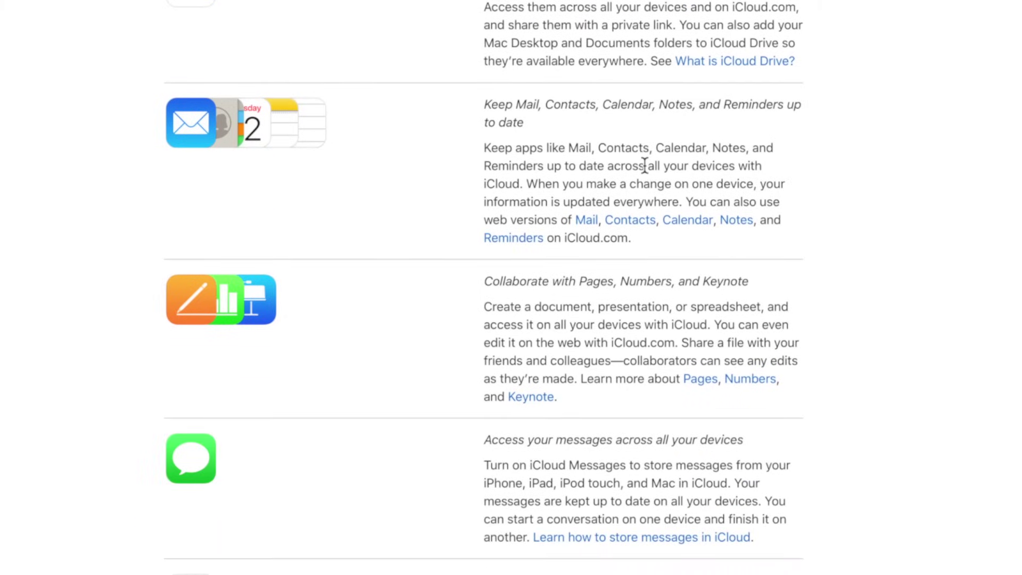
pyautogui.scroll(-3, 642, 287)
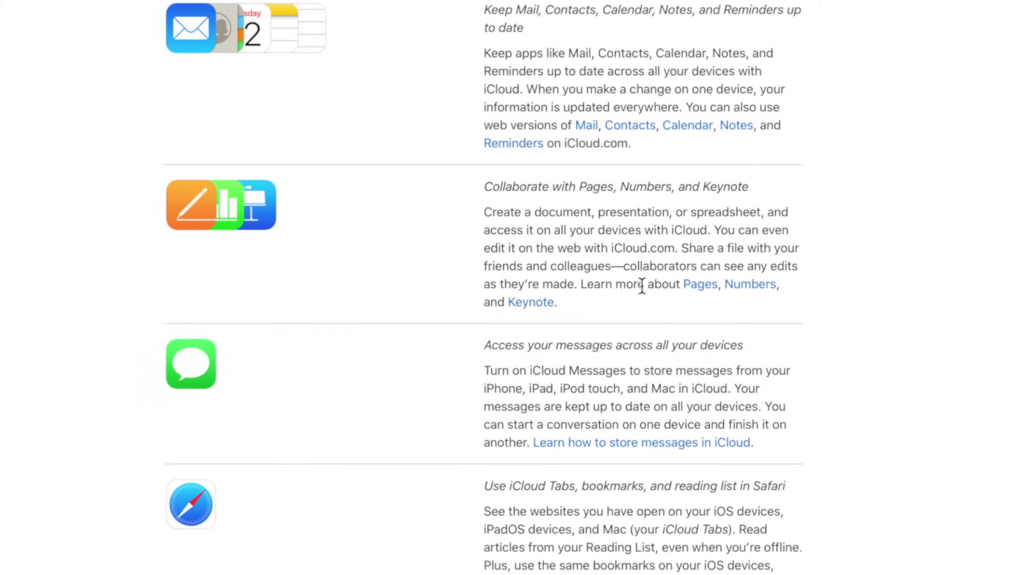
pyautogui.scroll(-8, 642, 287)
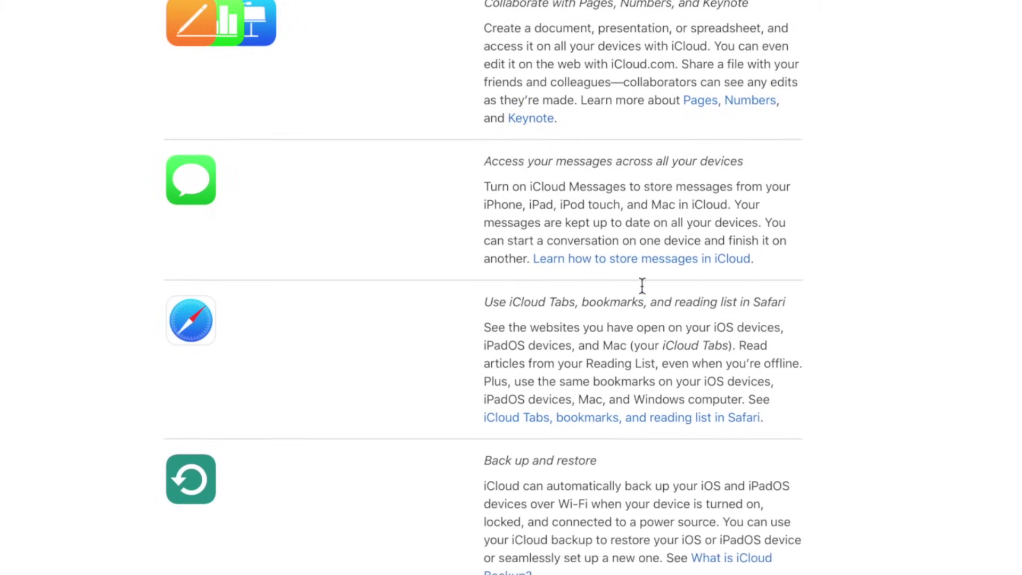
pyautogui.scroll(-4, 642, 287)
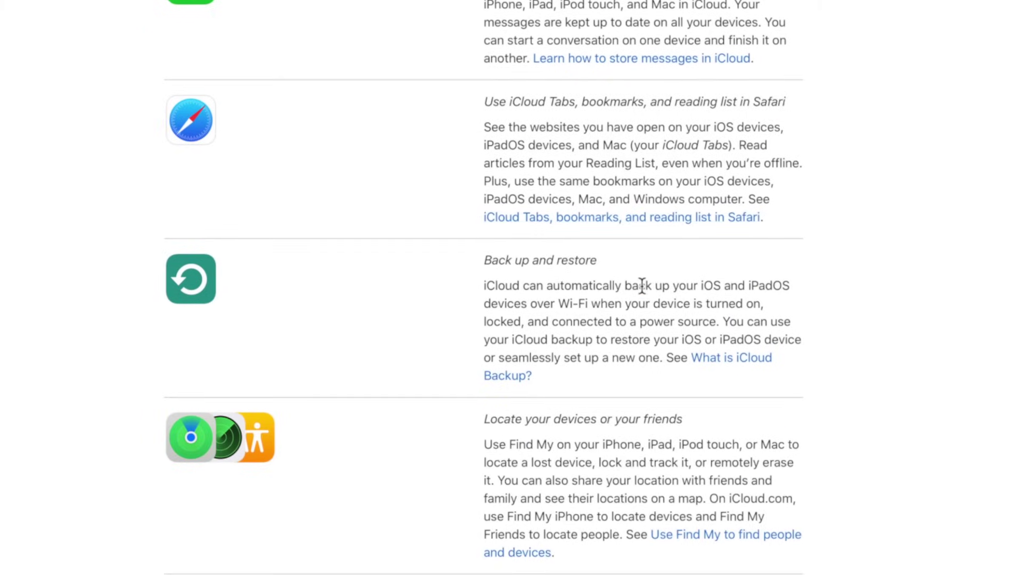
pyautogui.scroll(-2, 642, 287)
pyautogui.scroll(-1, 642, 287)
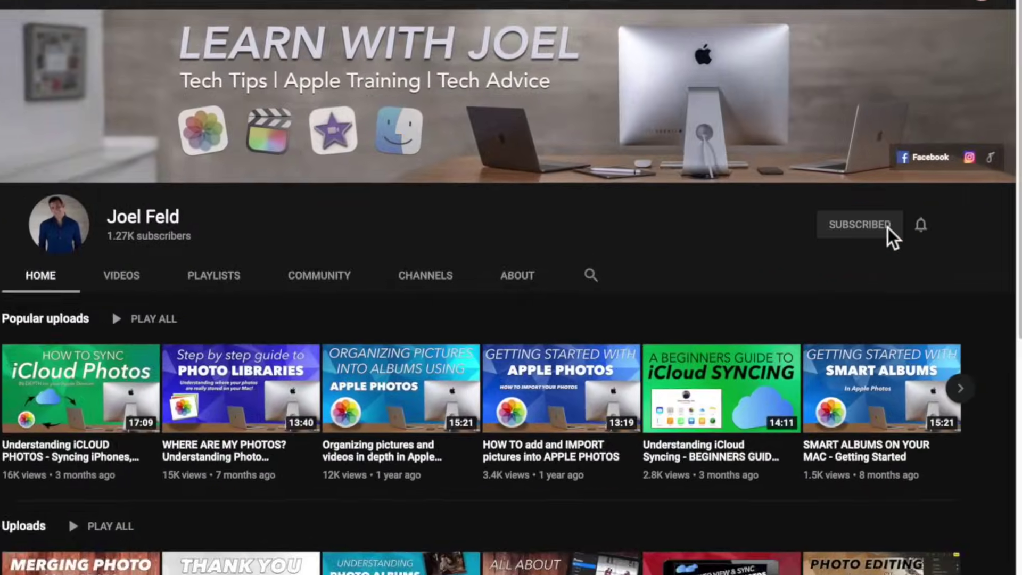
# Subscribe to the tech-tips channel and set its bell notifications to All.
pyautogui.click(921, 223)
pyautogui.click(862, 260)
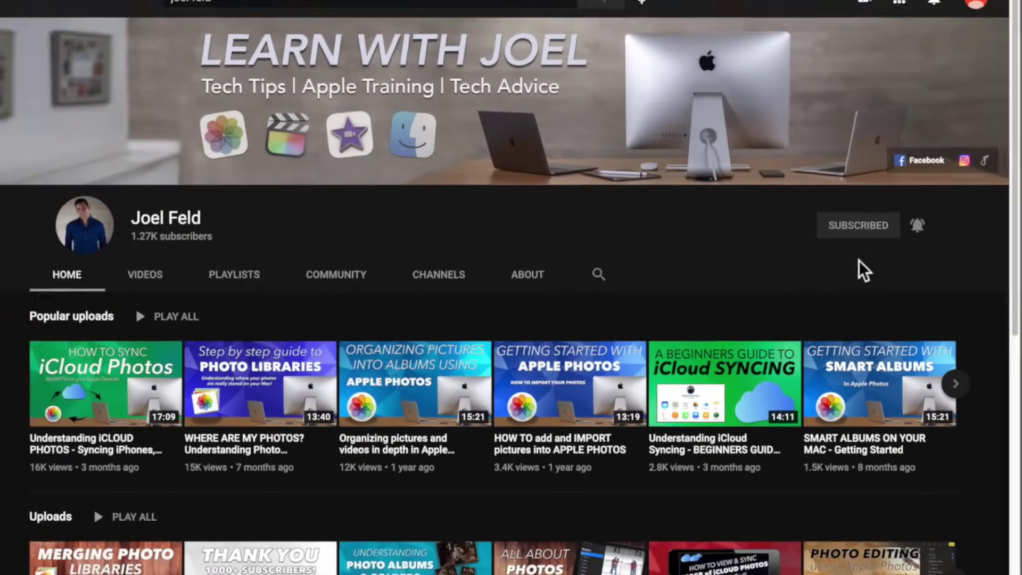